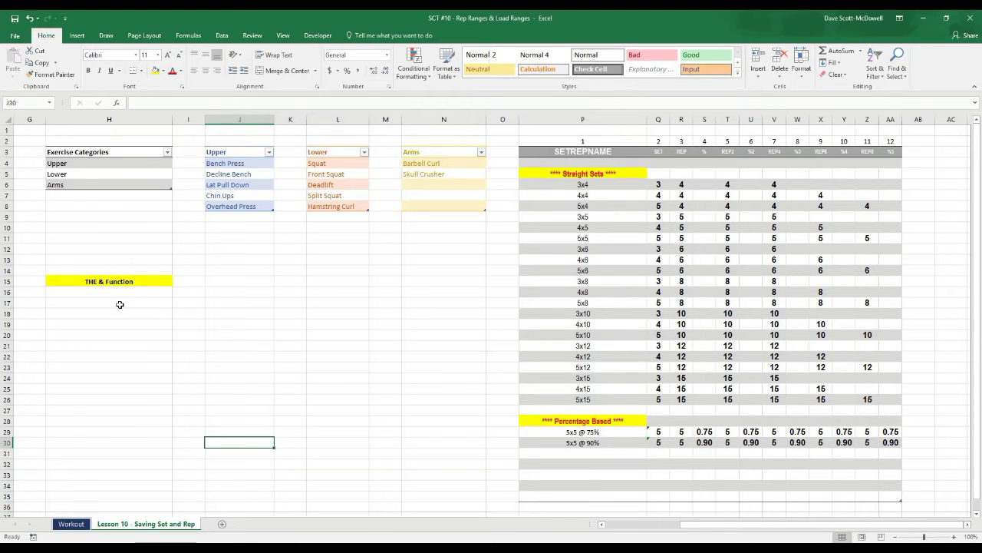
Enter a text formula producing 'This' in cell H17 below the THE & Function heading.
click(120, 305)
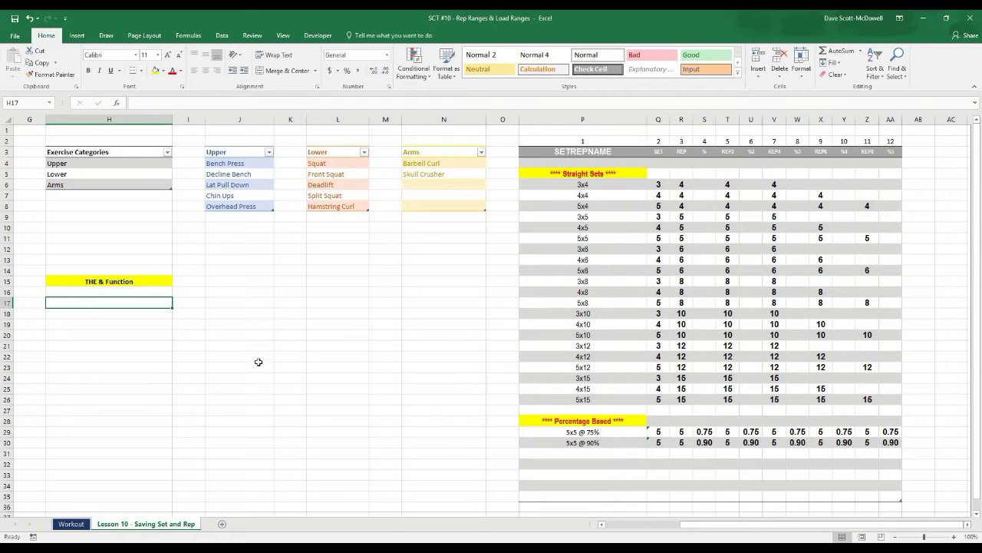
click(227, 326)
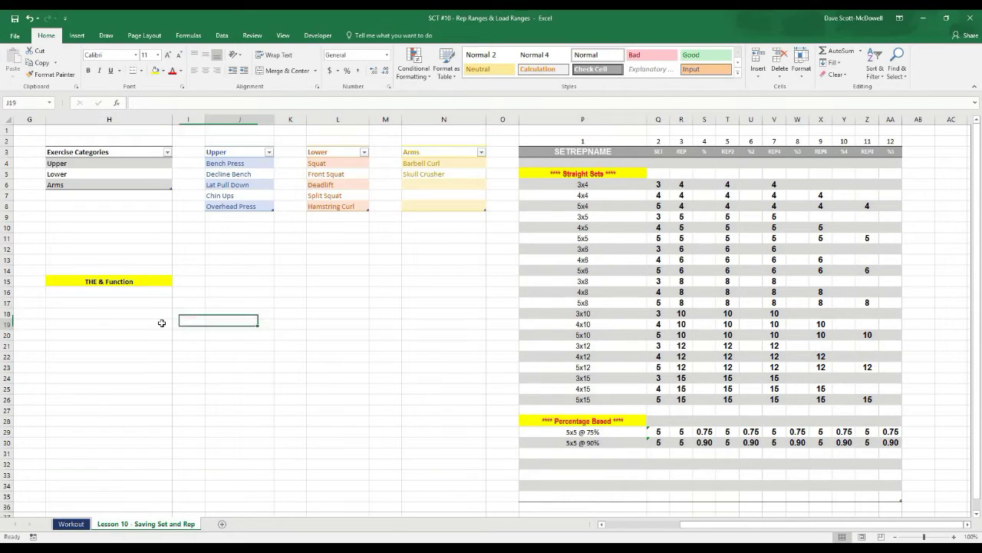
click(101, 304)
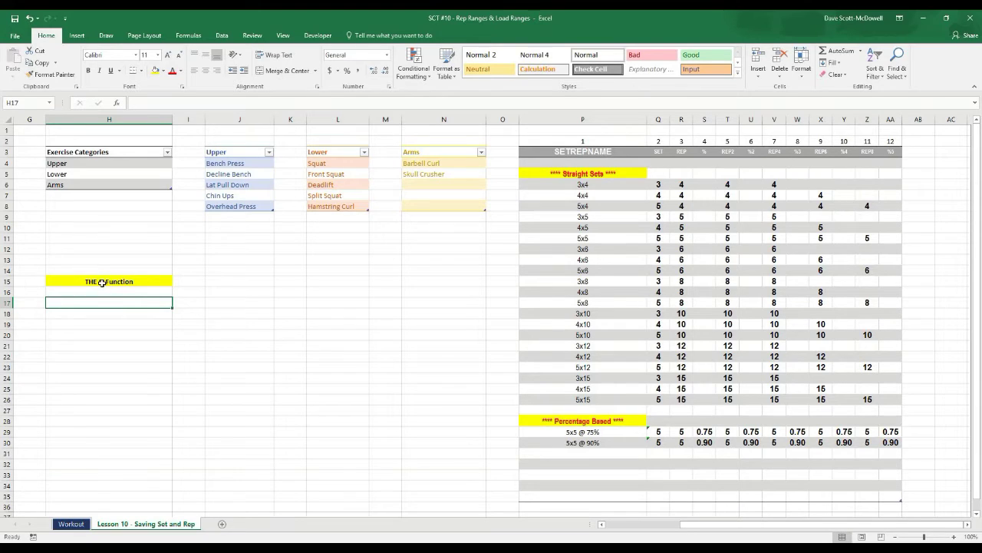
click(101, 282)
click(102, 304)
text(="T)
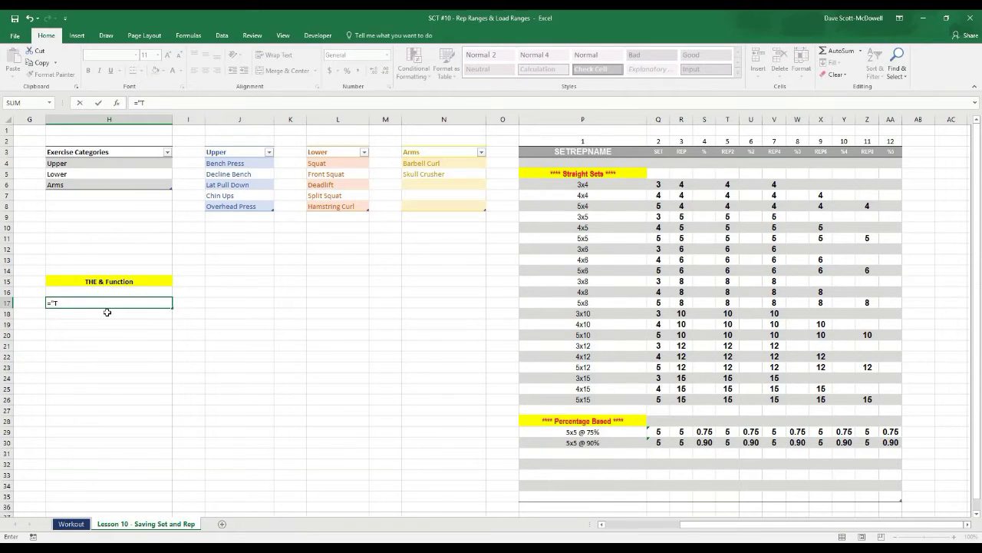
text(his)
key(Return)
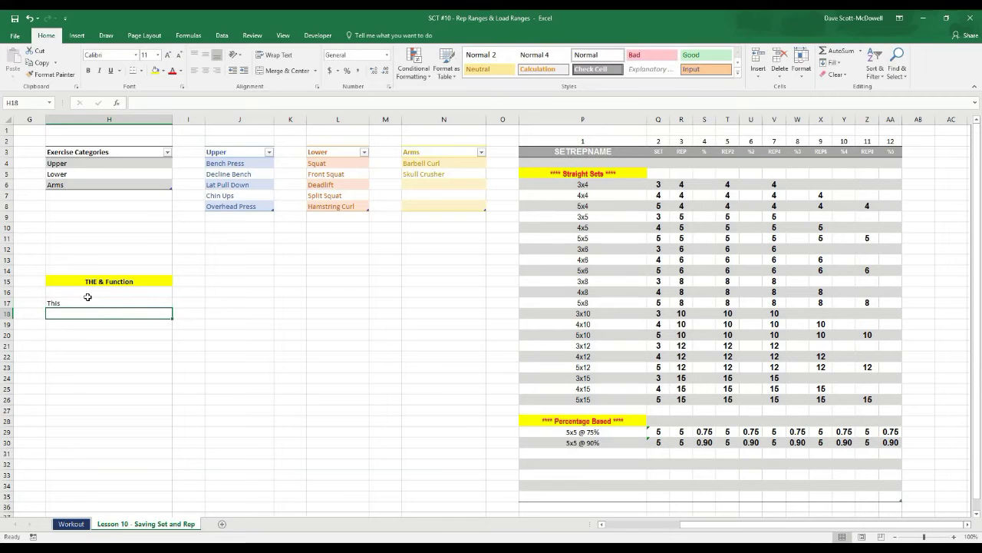
Edit H17's formula in the formula bar, adding filler characters and then deleting them.
click(94, 302)
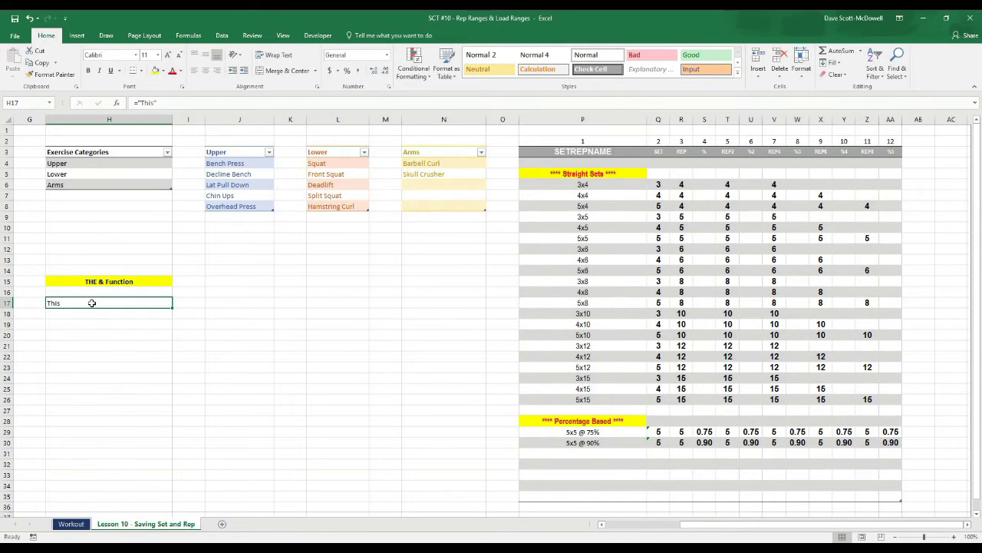
click(153, 99)
text(asodihasodih)
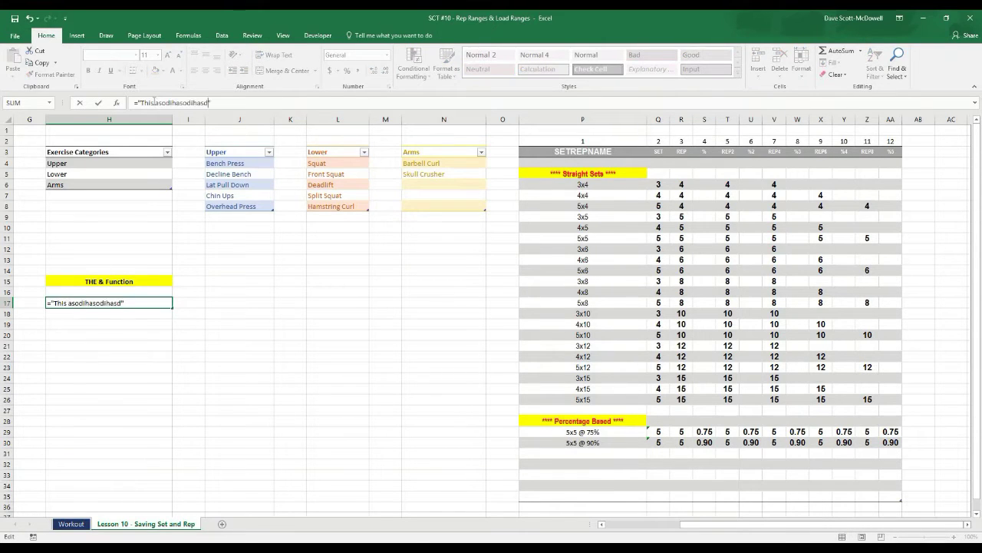
text(asd)
key(Return)
click(87, 303)
drag(156, 103, 210, 102)
key(BackSpace)
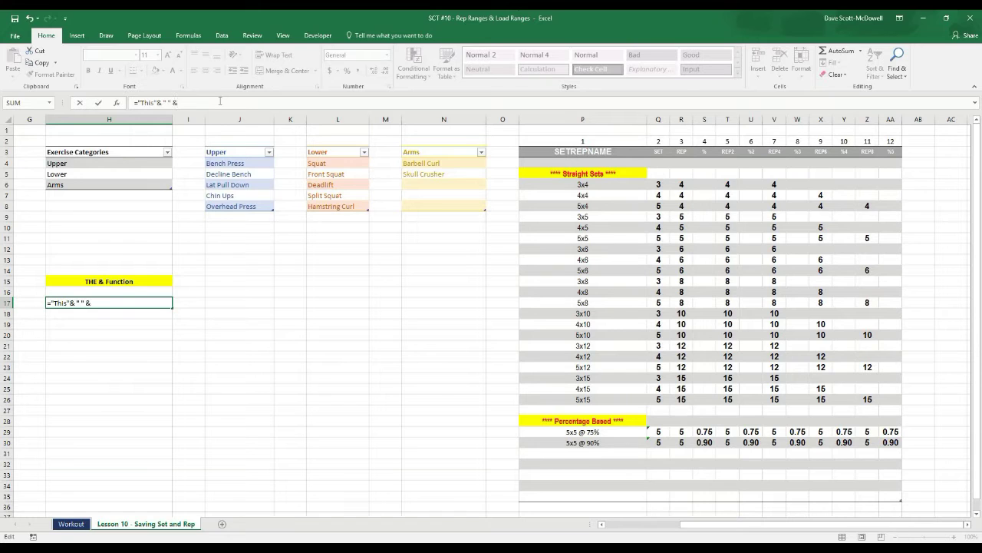
Finish H17 as ="This"&" "&"That" showing 'This That', accept Excel's correction, and go to Workout.
text(That)
key(Return)
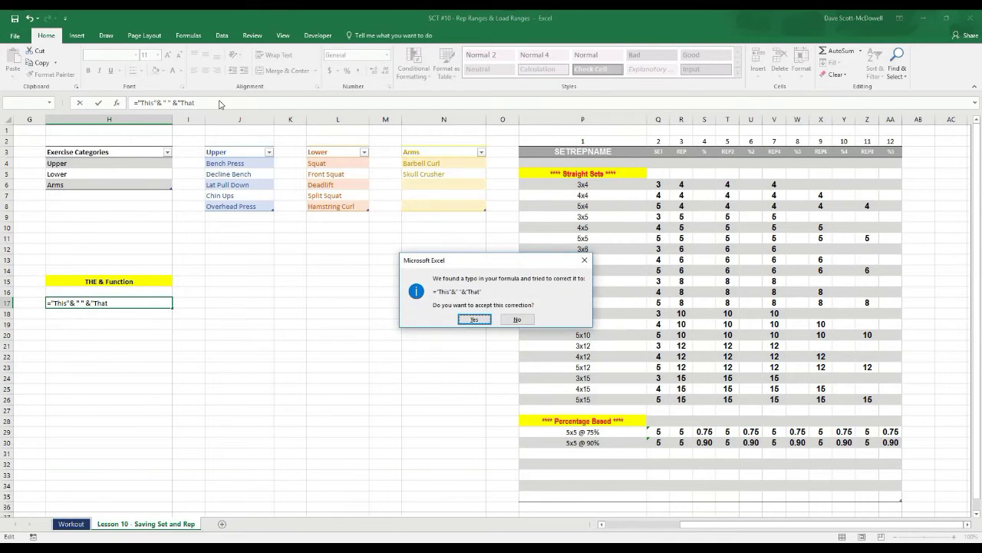
click(474, 319)
click(69, 302)
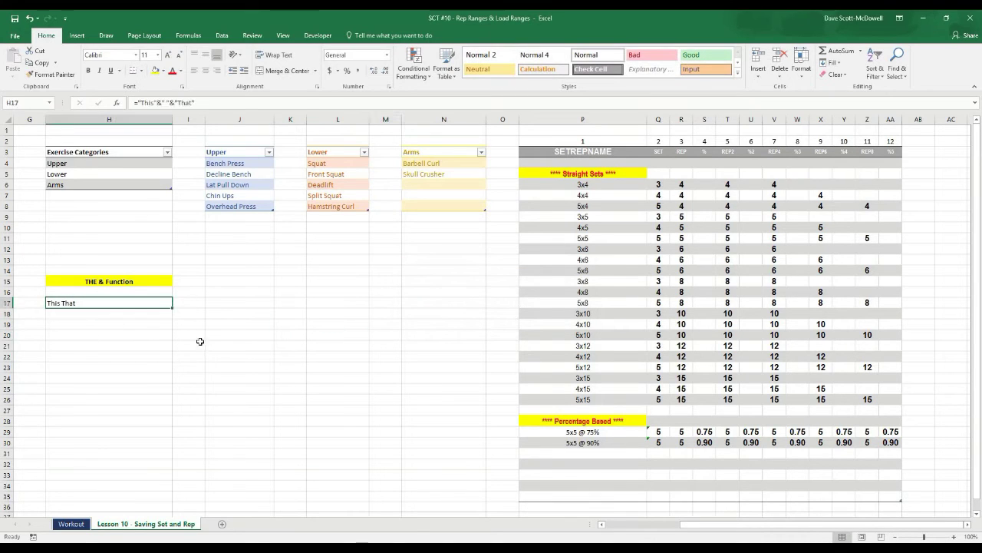
click(202, 348)
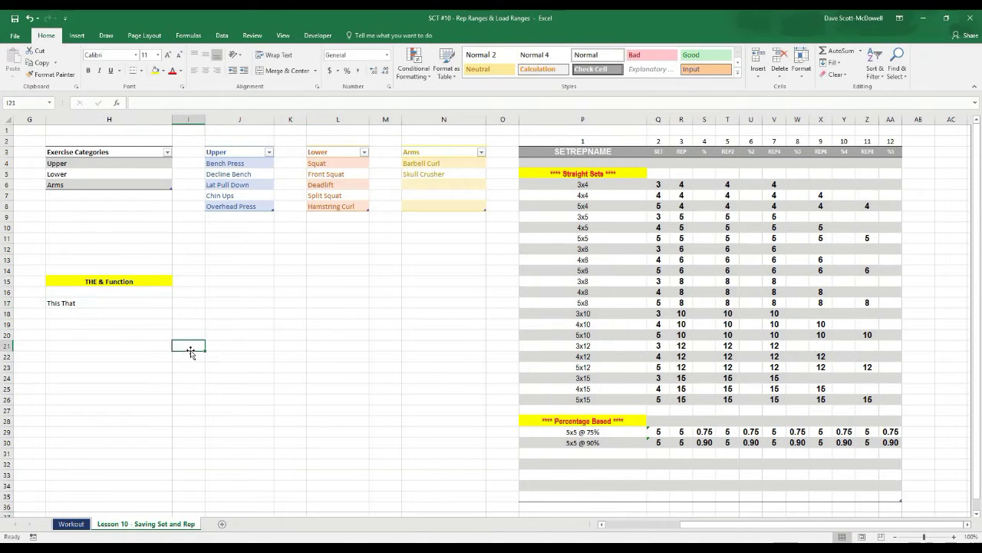
click(106, 302)
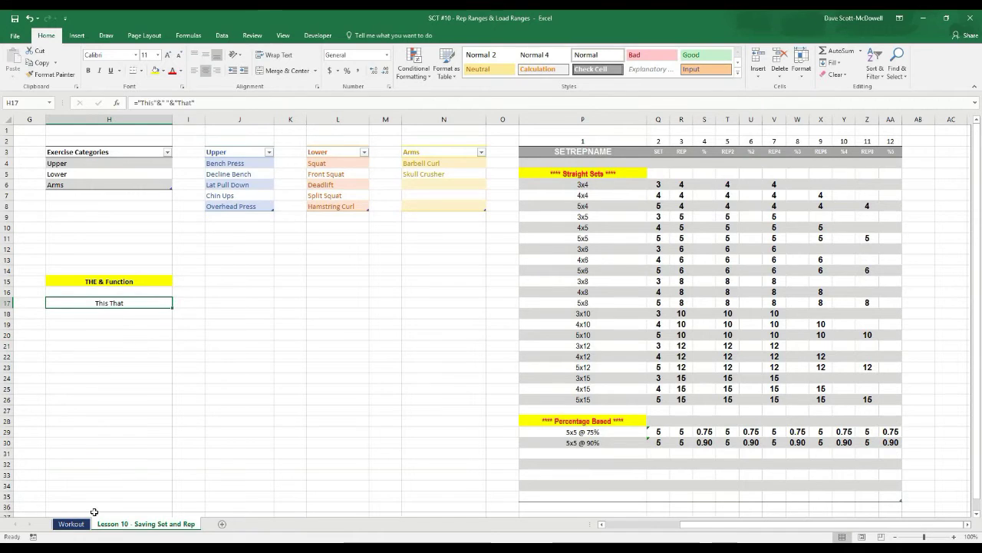
click(72, 524)
Make N9's IFERROR(VLOOKUP(...)) formula subtract 1 so Bench Press Set 1 reps show 4.
click(328, 413)
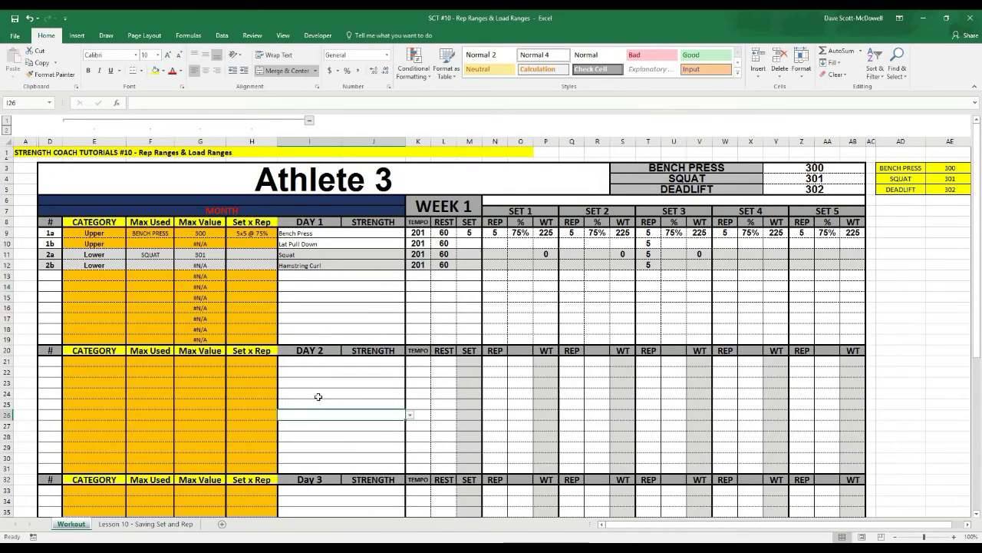
click(241, 234)
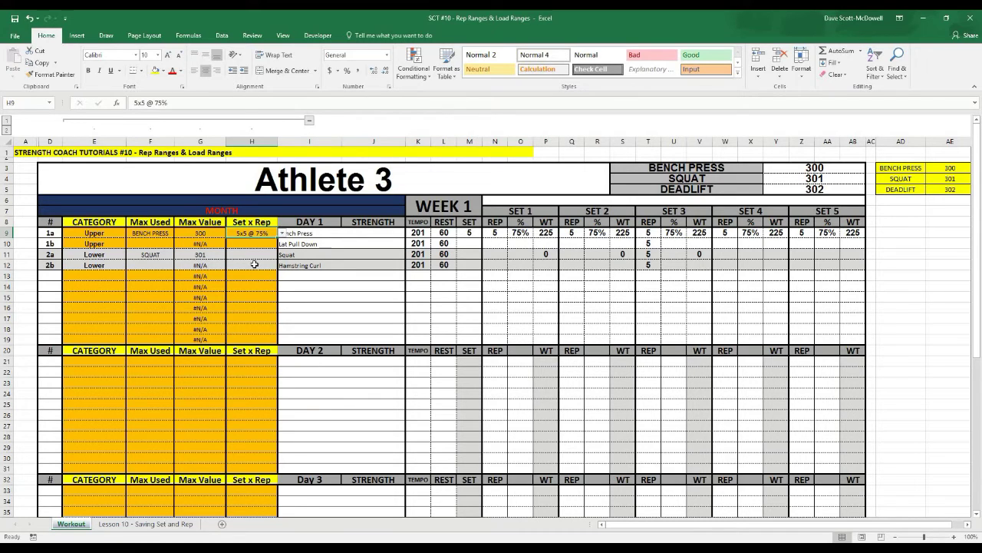
click(471, 278)
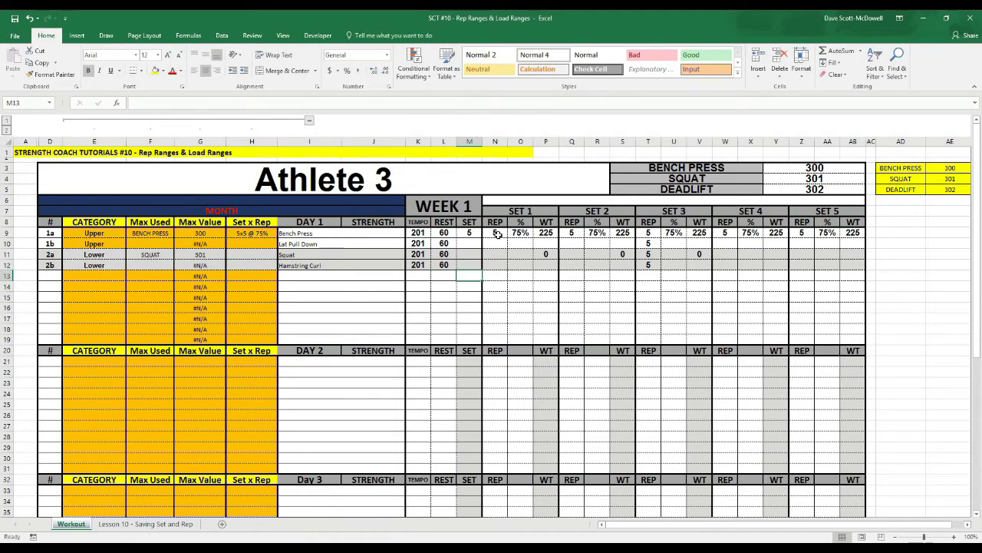
click(495, 232)
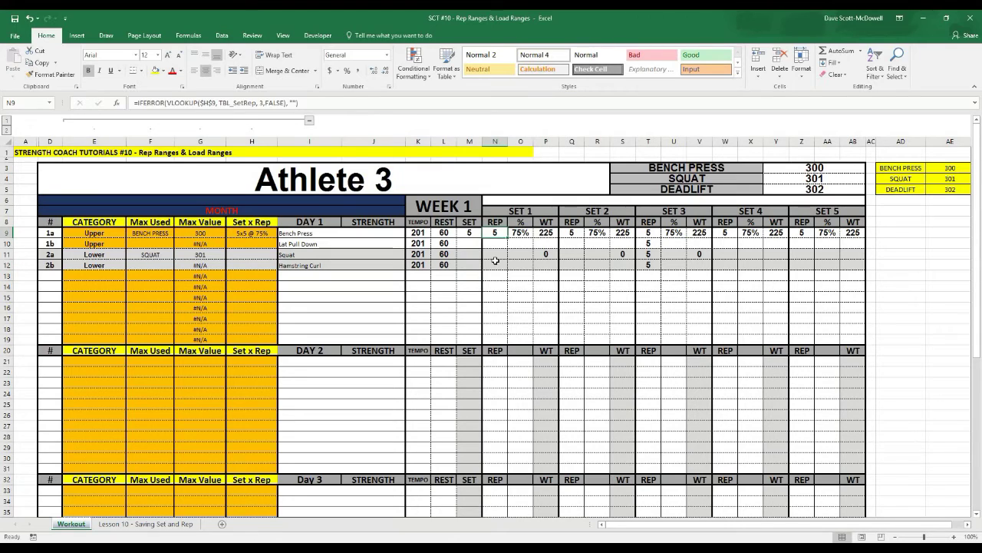
drag(168, 102, 285, 102)
click(285, 102)
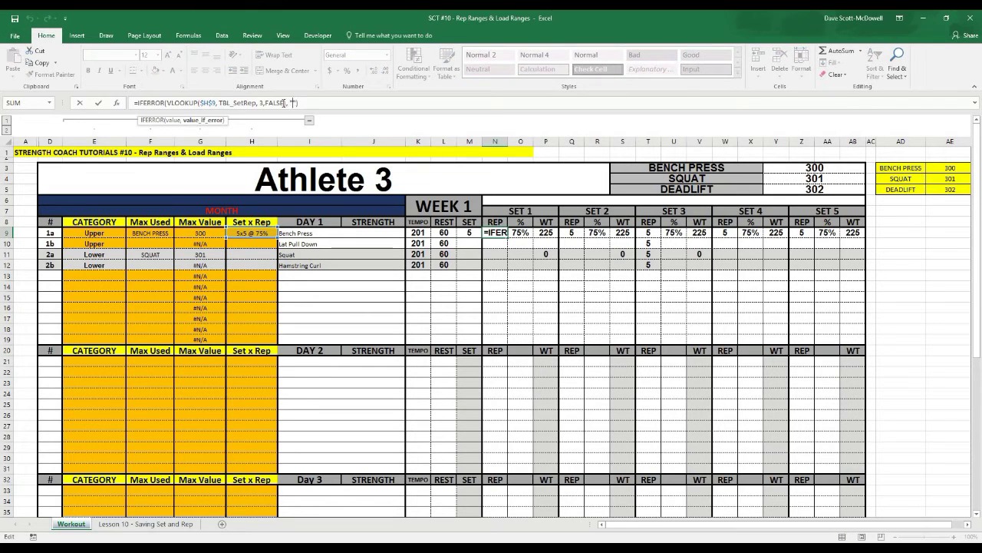
text()-1)
key(Return)
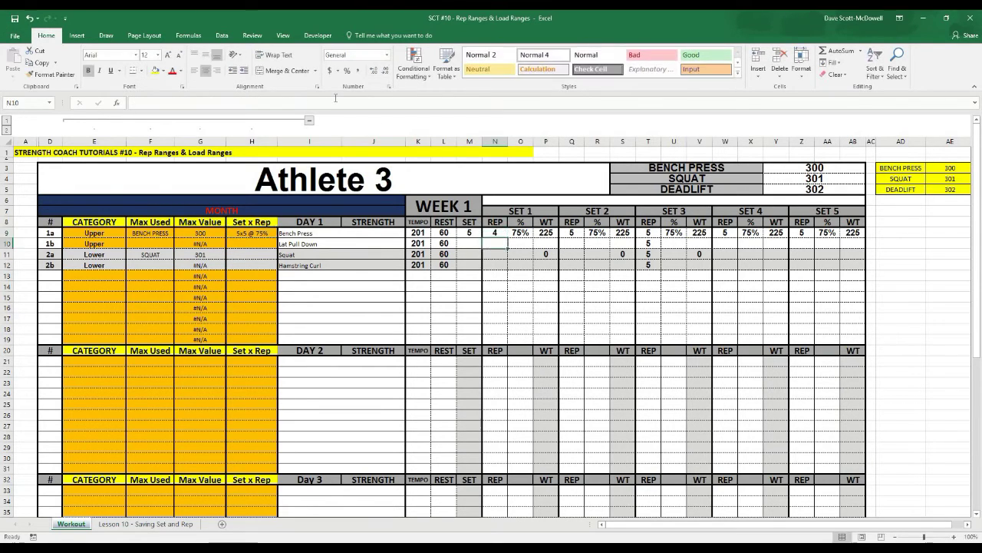
click(501, 232)
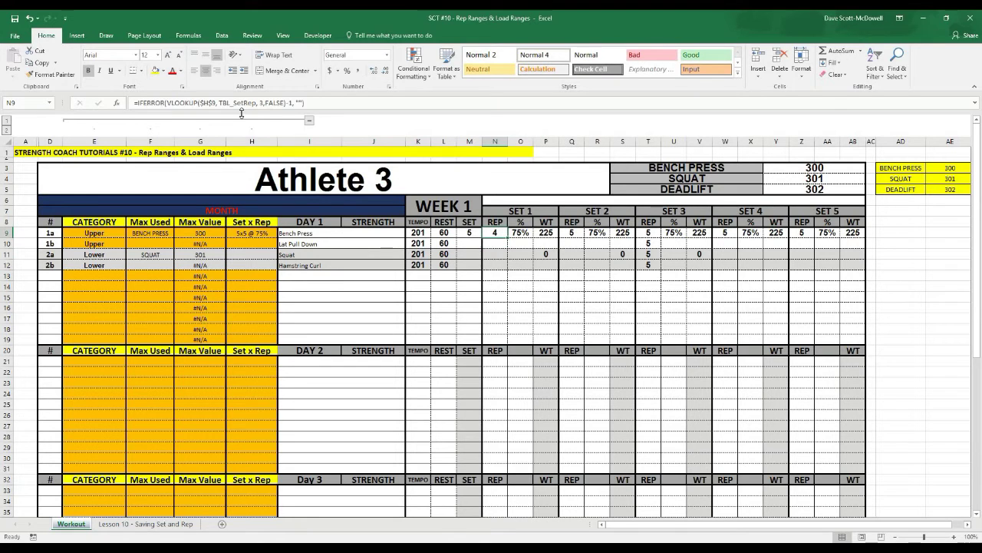
Extend N9's formula to join VLOOKUP(...)-1, a dash, and a copied VLOOKUP(...)+1.
click(295, 102)
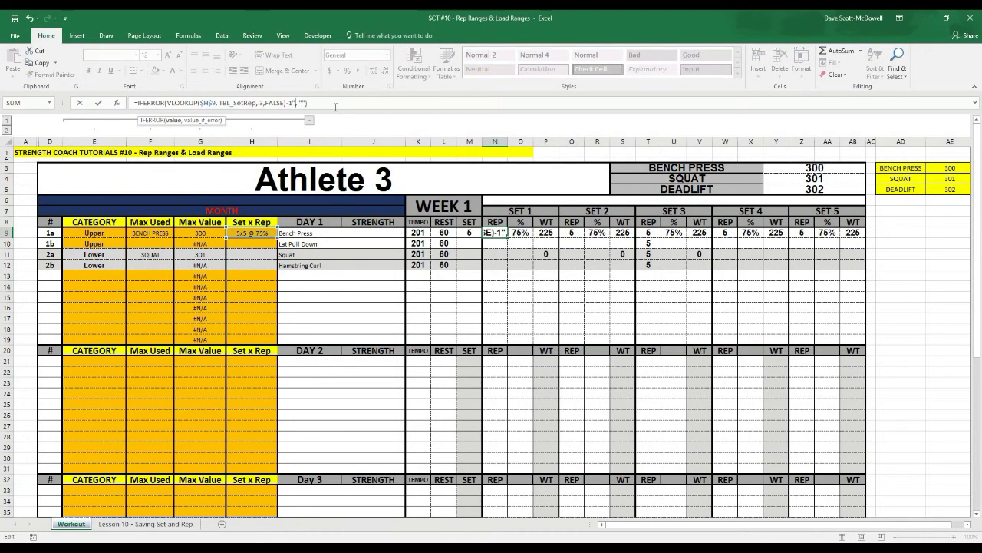
key(BackSpace)
text(1 &"-"&)
drag(288, 102, 146, 103)
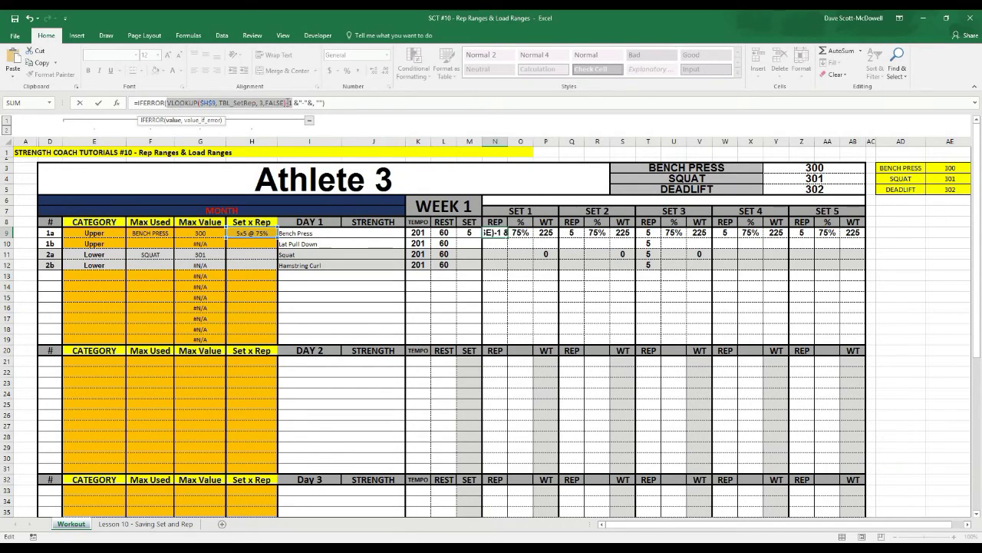
key(ctrl+c)
click(312, 102)
key(ctrl+v)
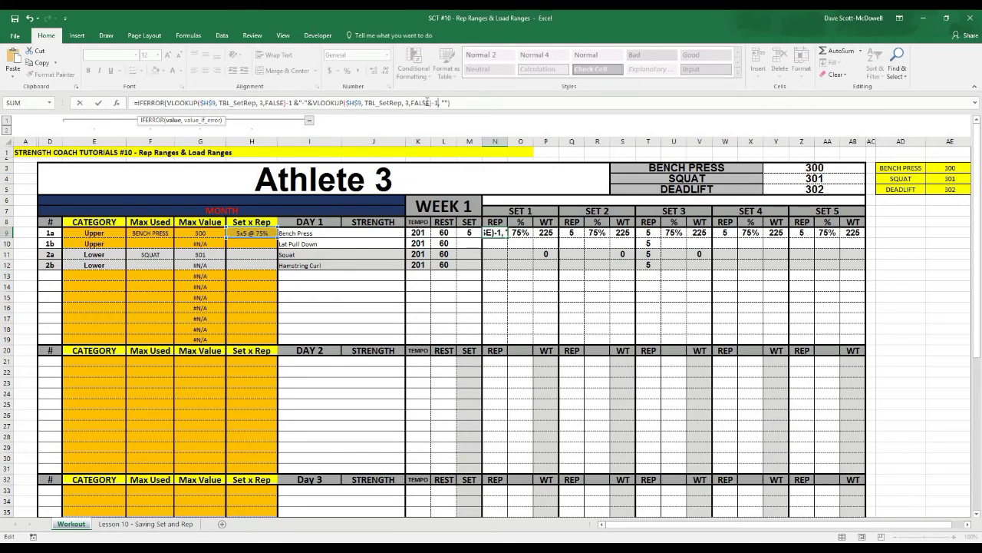
key(BackSpace)
text(+1)
key(Return)
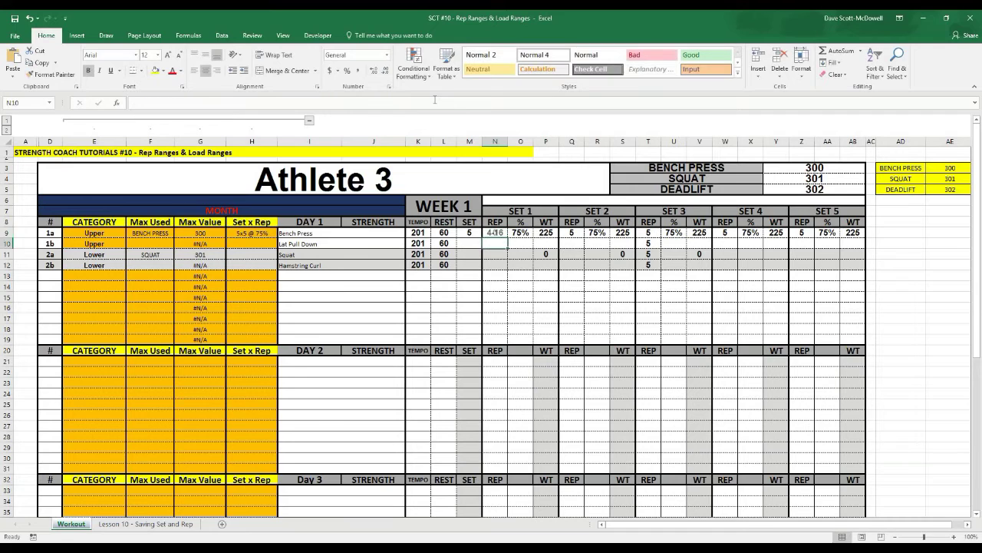
Correct the stray +11 to +1 so N9 displays the rep range 4-6.
click(443, 103)
key(BackSpace)
key(Return)
click(404, 302)
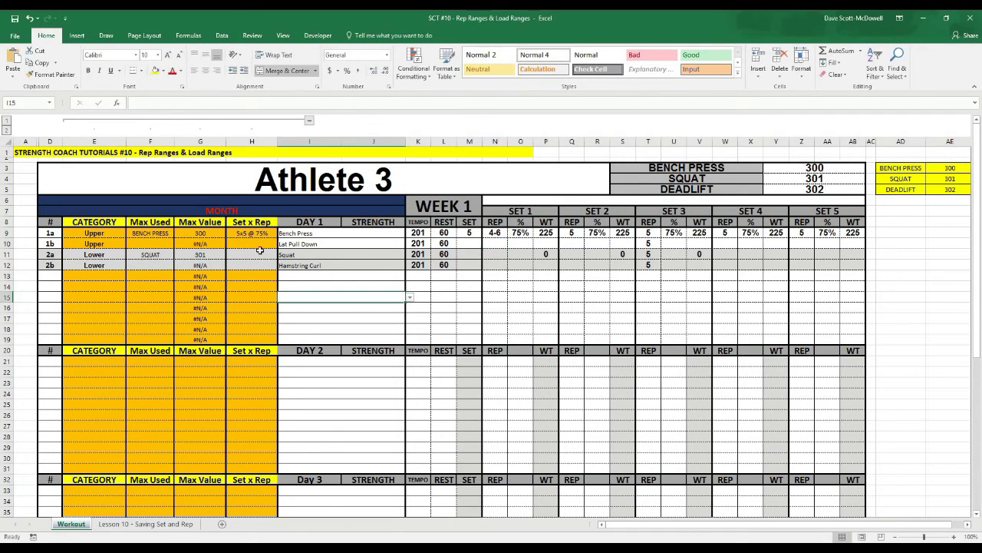
click(252, 232)
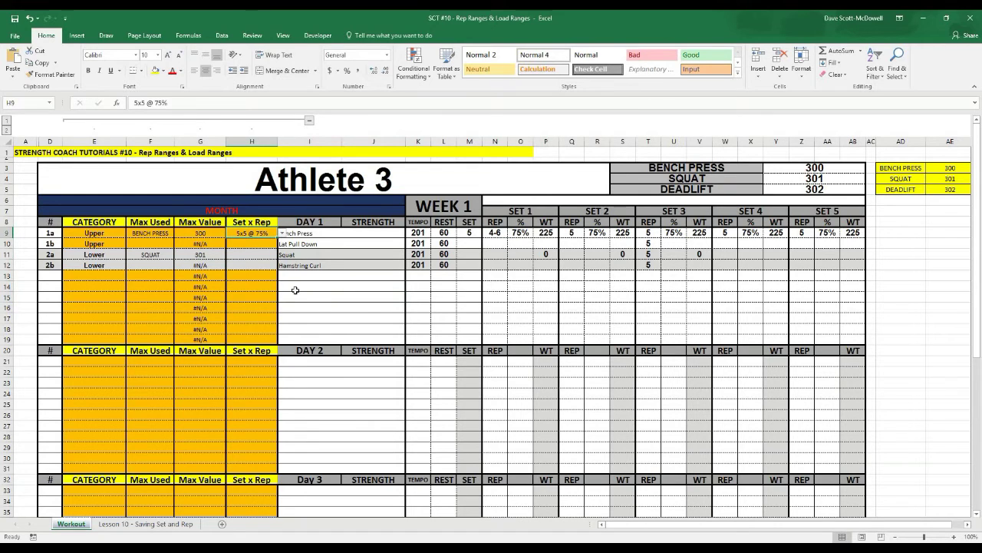
click(495, 233)
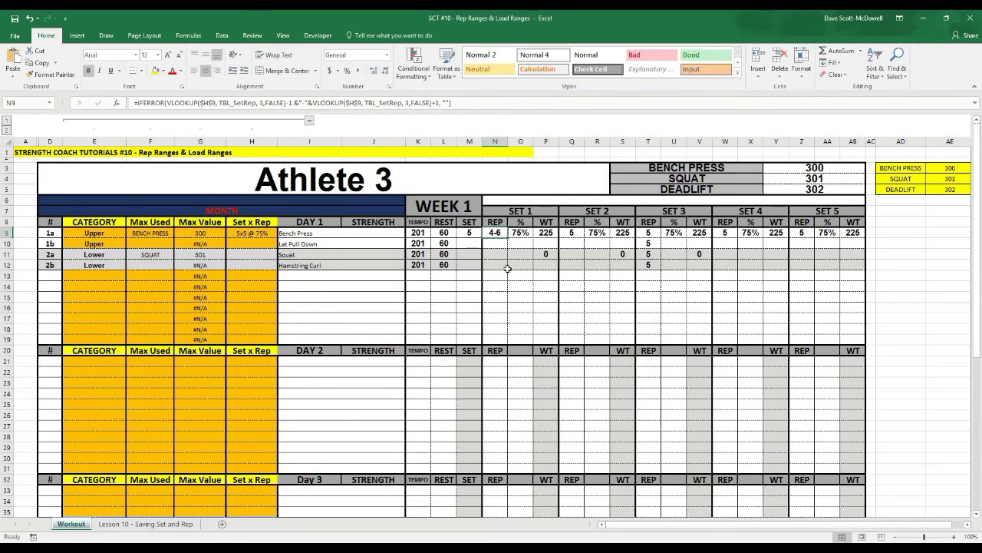
click(266, 235)
click(282, 233)
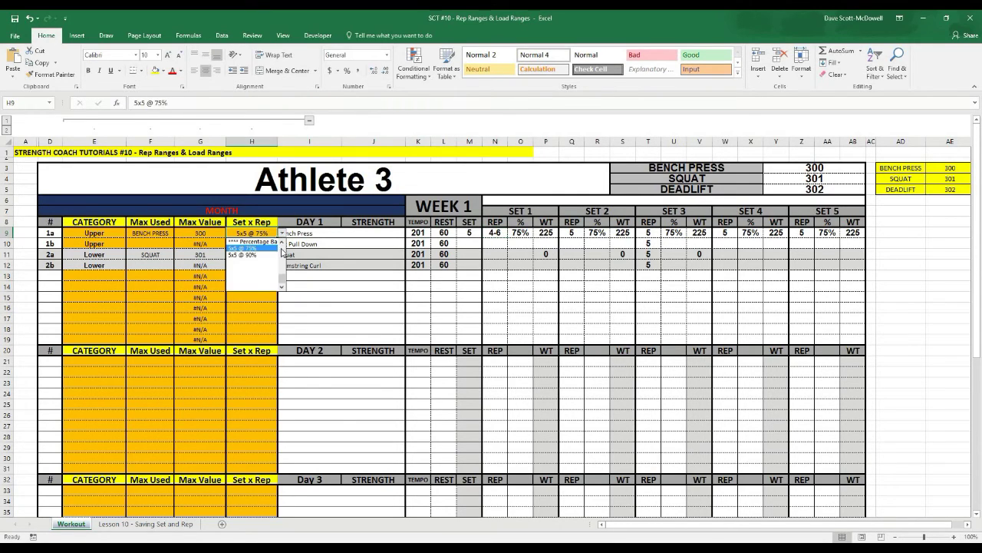
scroll(282, 244, up, 2)
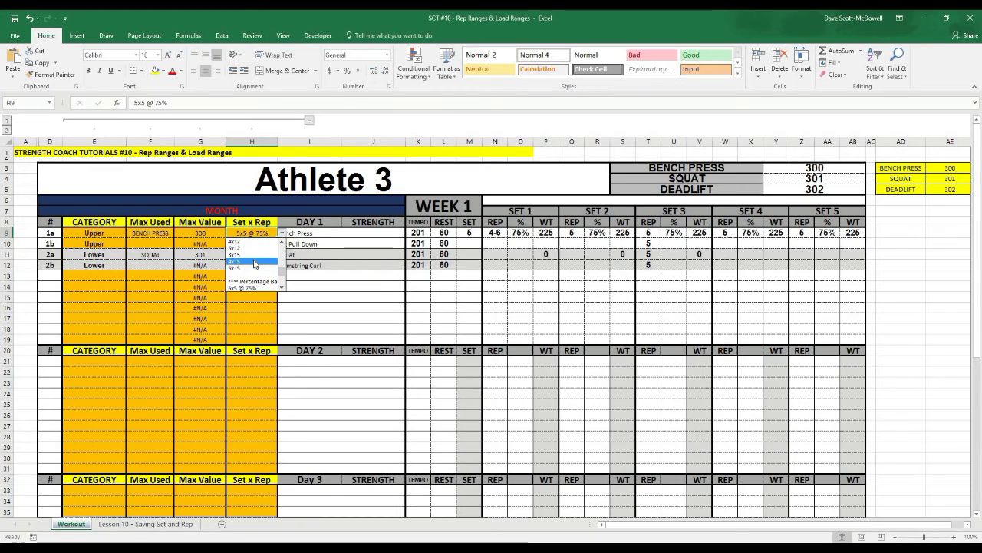
click(255, 261)
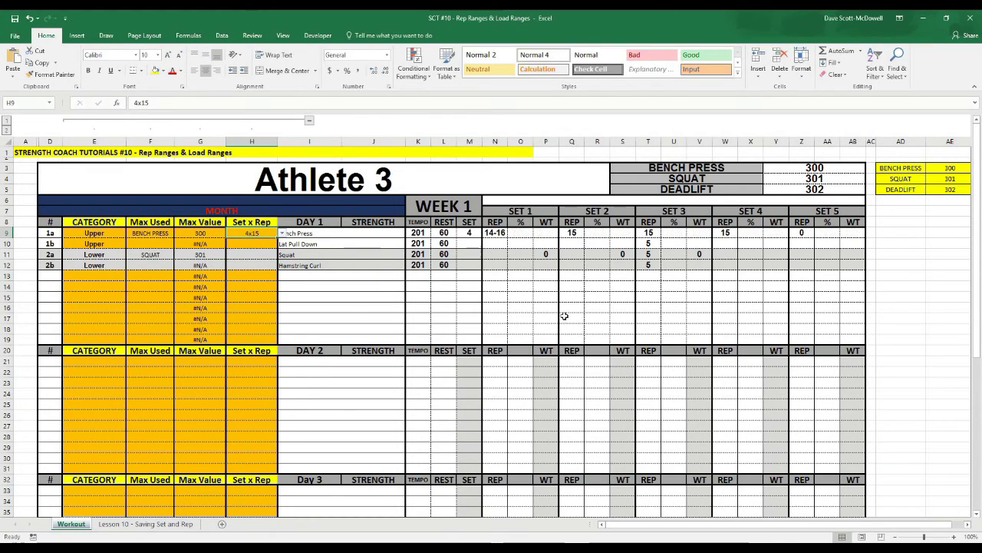
click(267, 233)
click(282, 233)
click(282, 240)
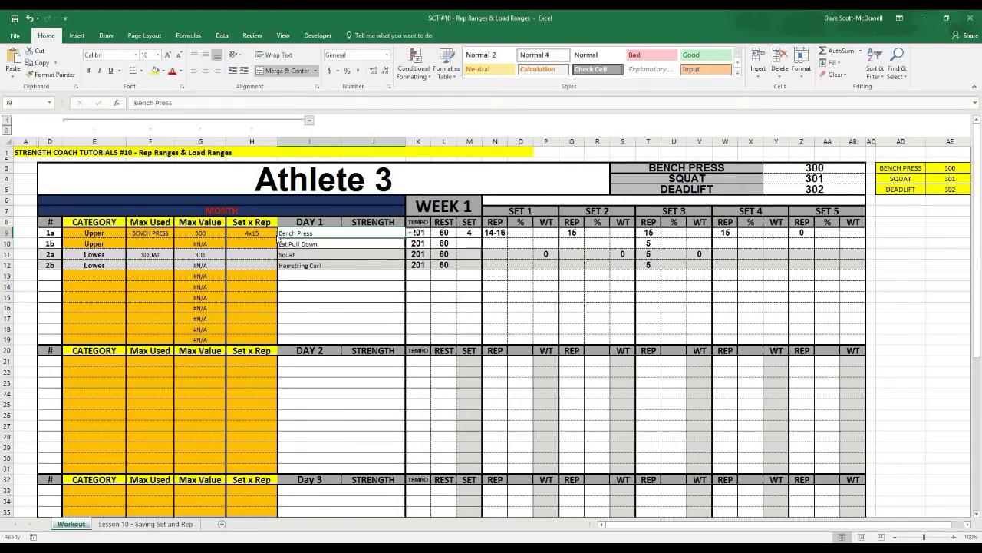
click(282, 235)
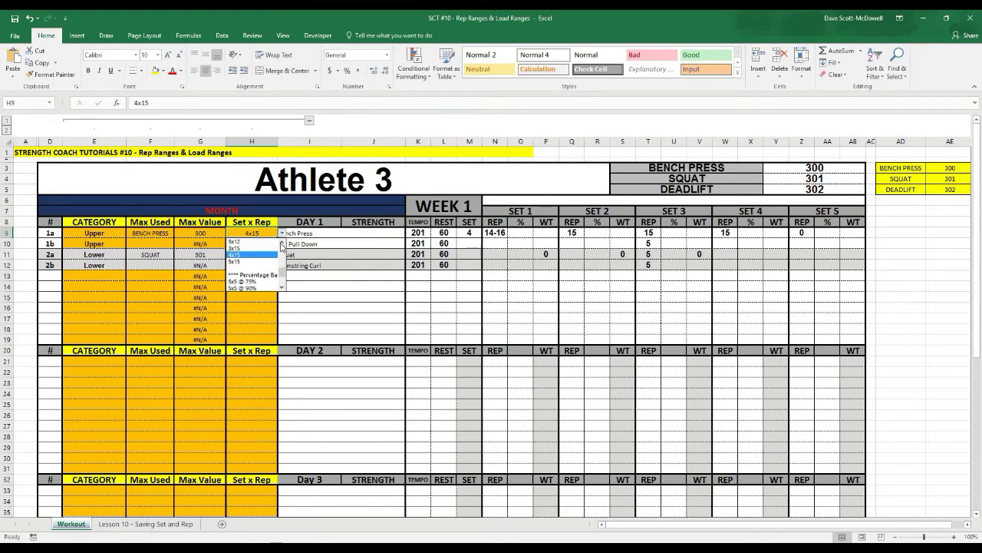
click(261, 254)
click(494, 232)
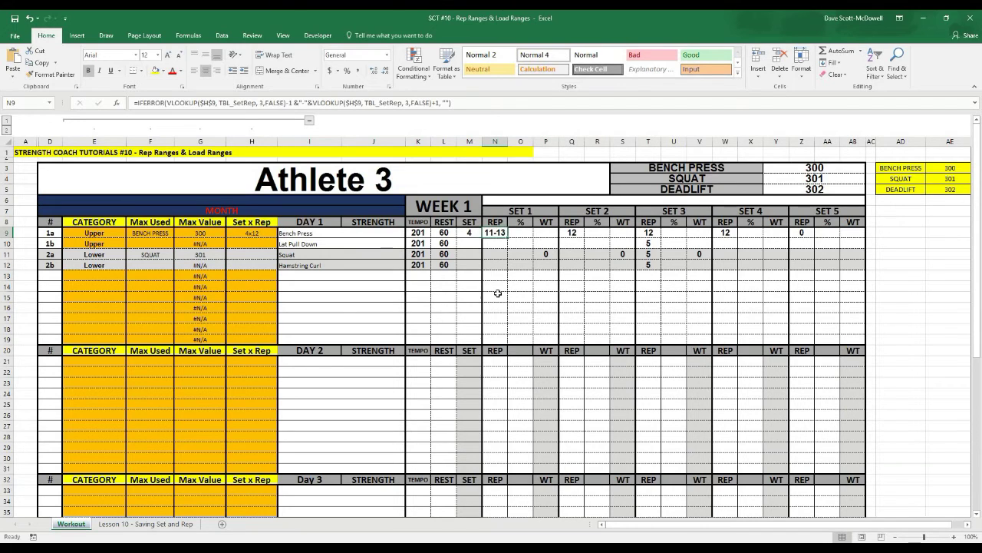
click(264, 237)
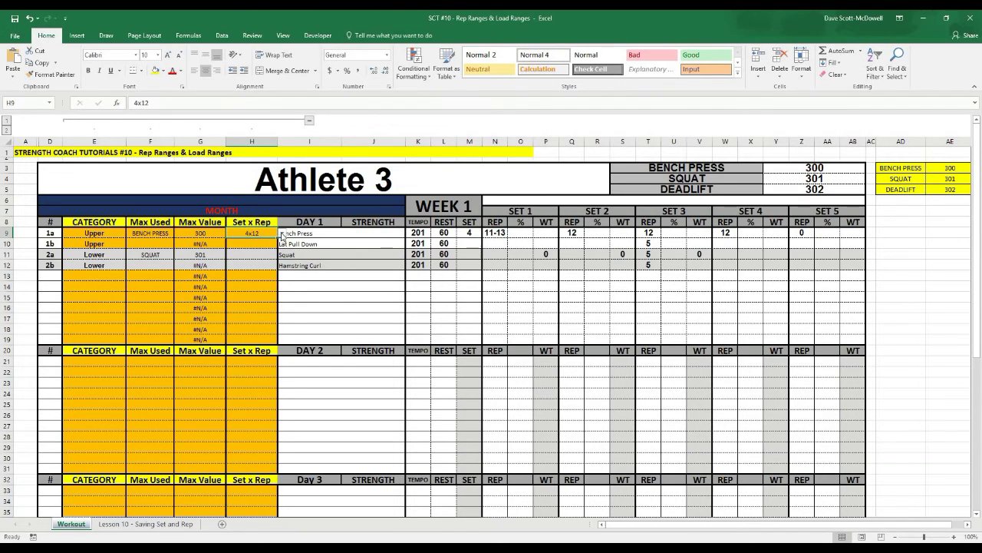
click(282, 235)
click(249, 292)
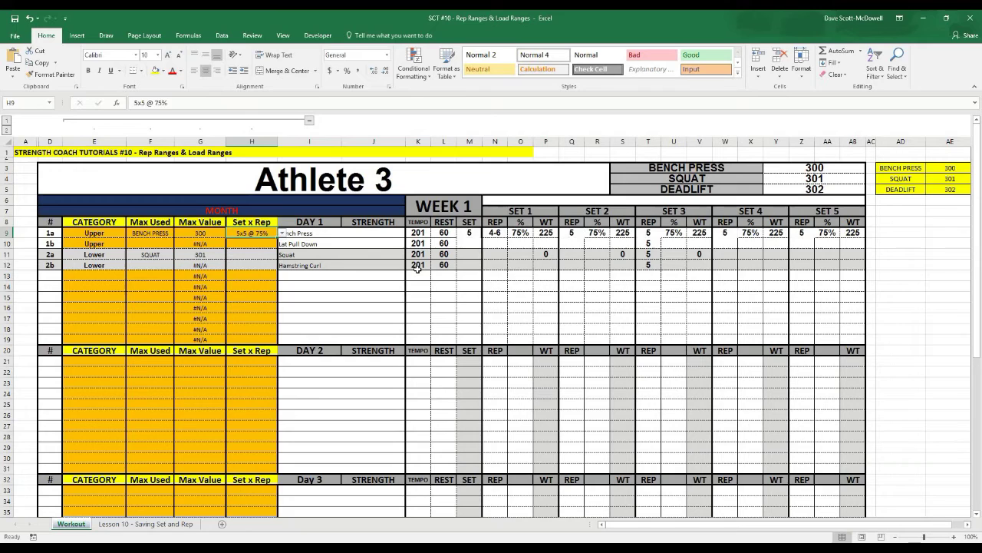
click(550, 232)
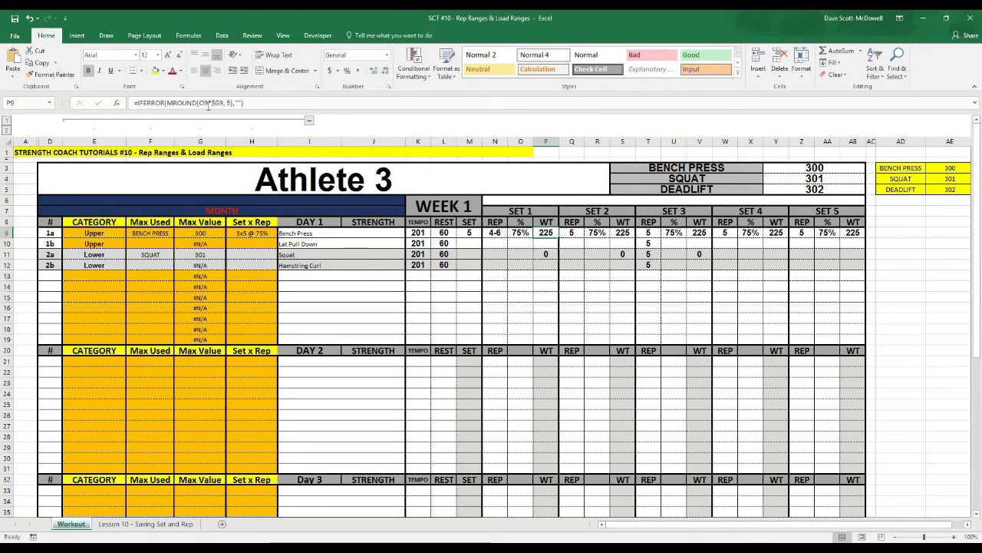
Make P9's lower weight MROUND((O9-2.5%)*$G9,5) and append a dash separator with &"-"&.
click(208, 102)
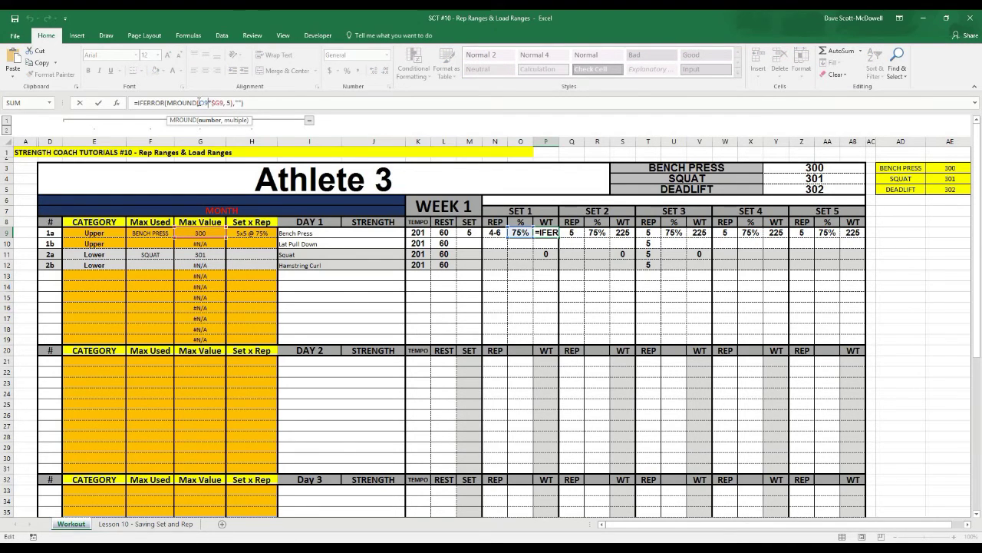
text((O9-2.5)
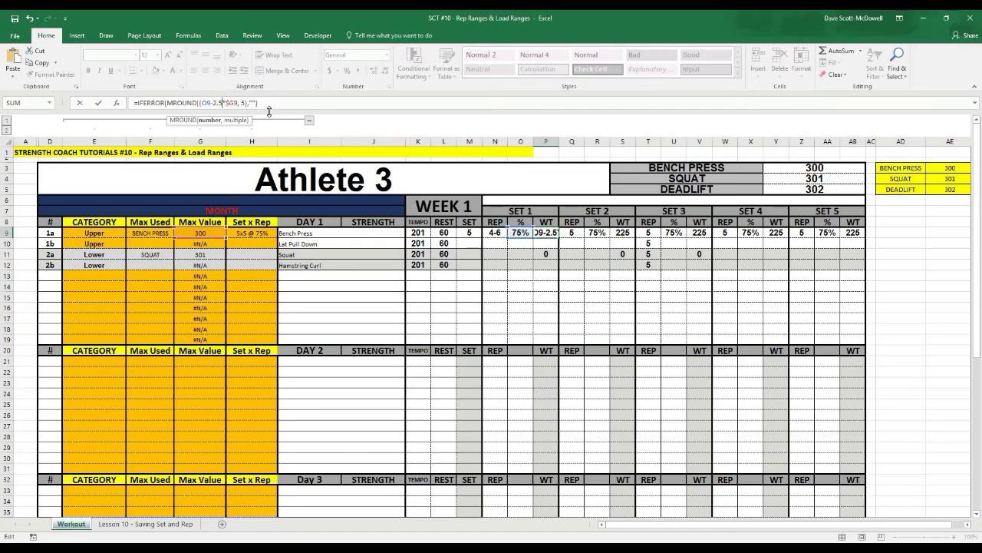
text(%))
click(254, 102)
text())
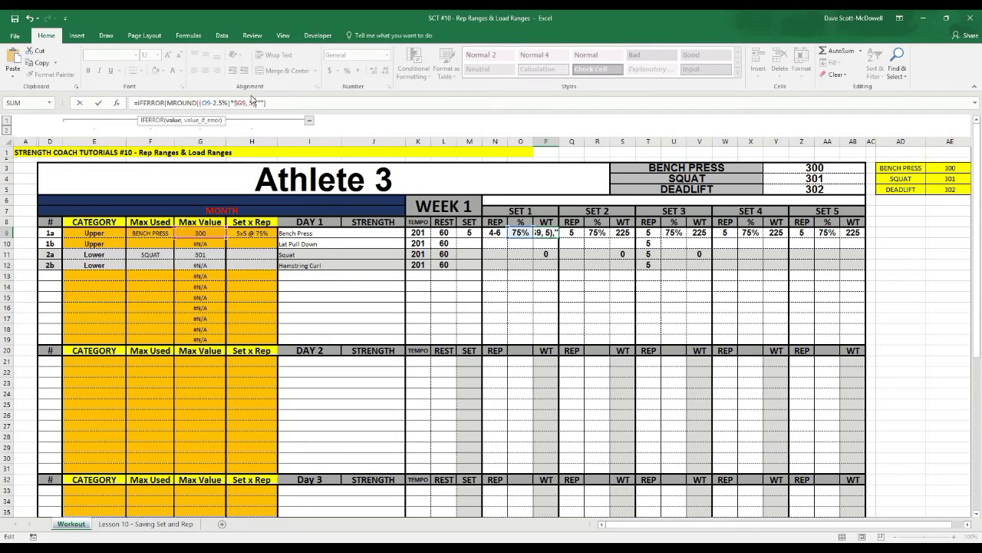
key(Delete)
text(&"",)
key(Left)
key(Left)
text(-)
key(Right)
text(&)
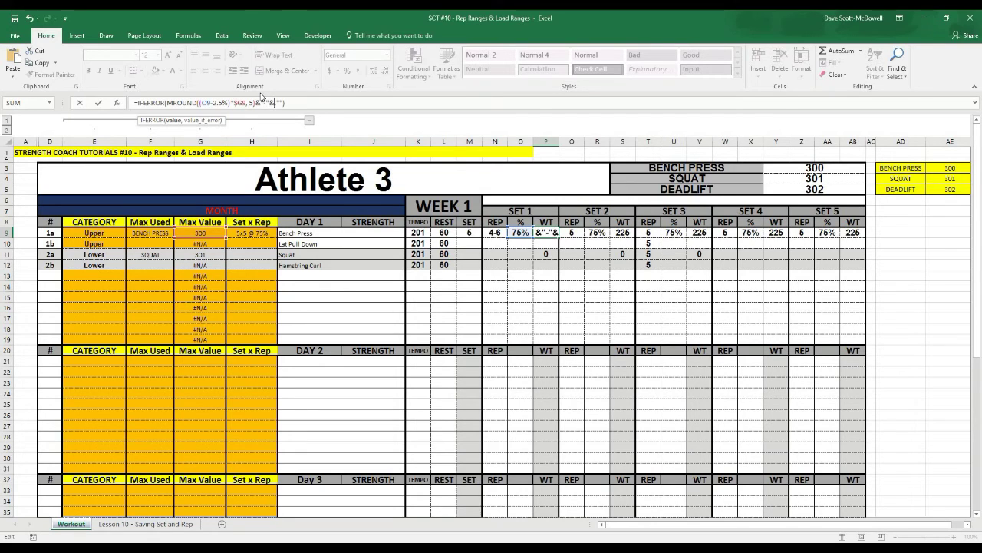
Paste a copy of the rounding as the upper weight using O9+2.5%, completing the range formula.
drag(256, 102, 167, 102)
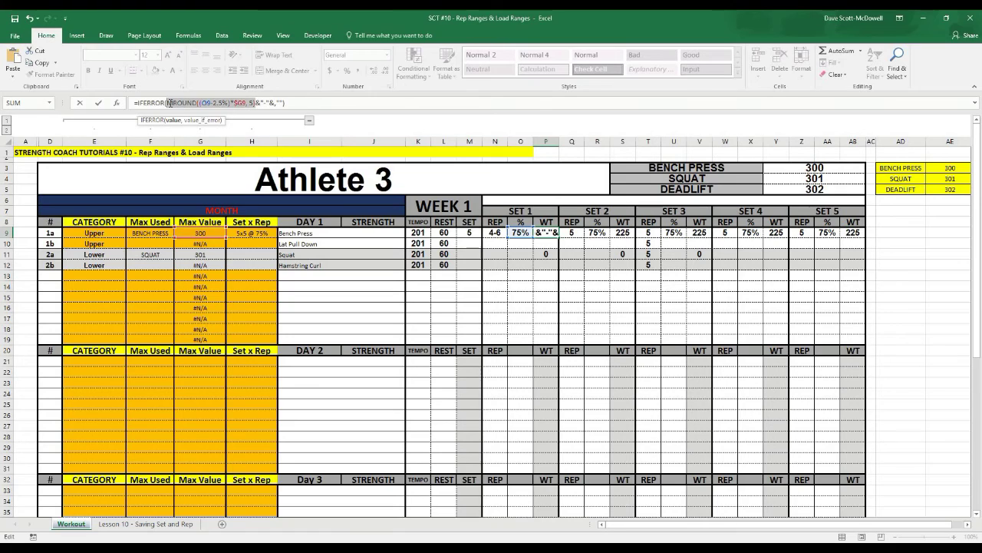
key(ctrl+c)
click(275, 102)
key(ctrl+v)
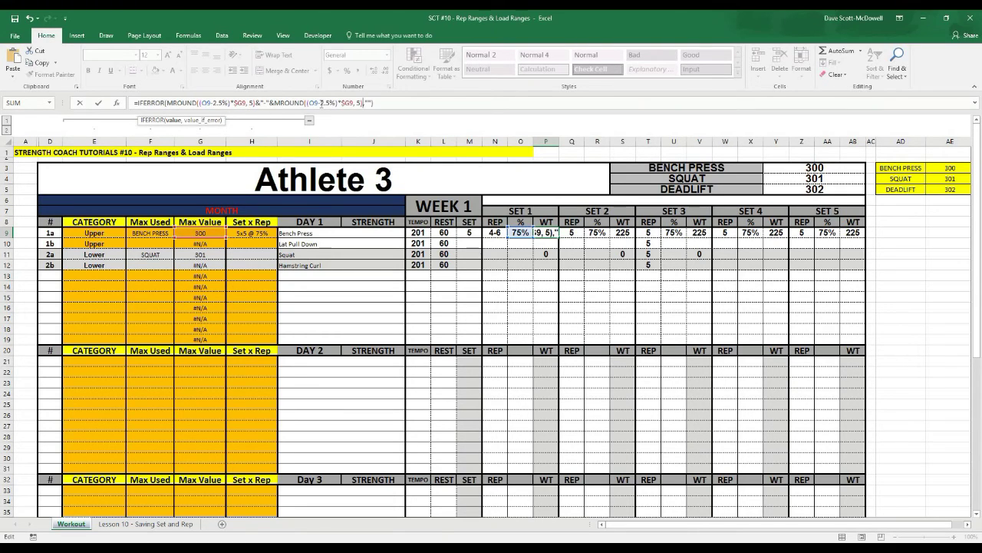
click(319, 102)
key(BackSpace)
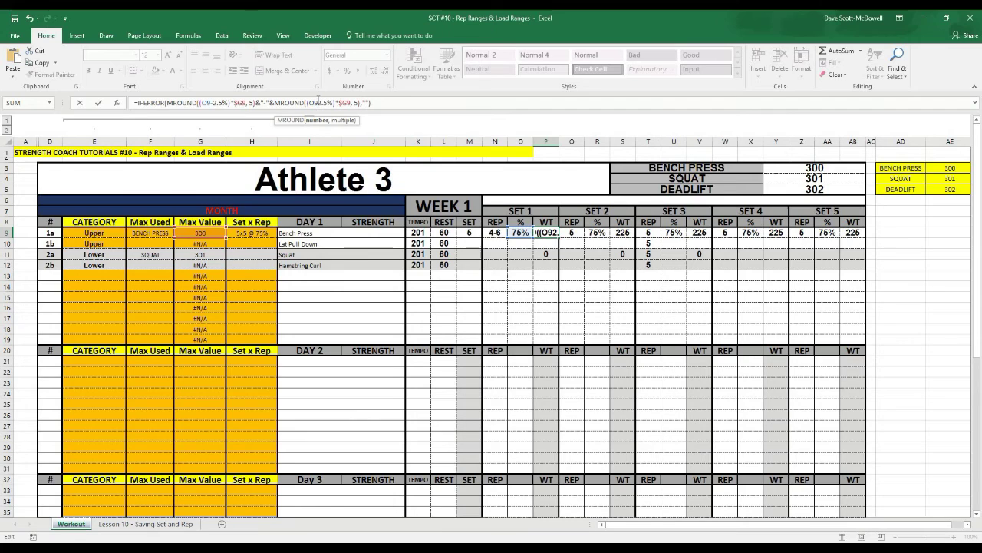
text(+)
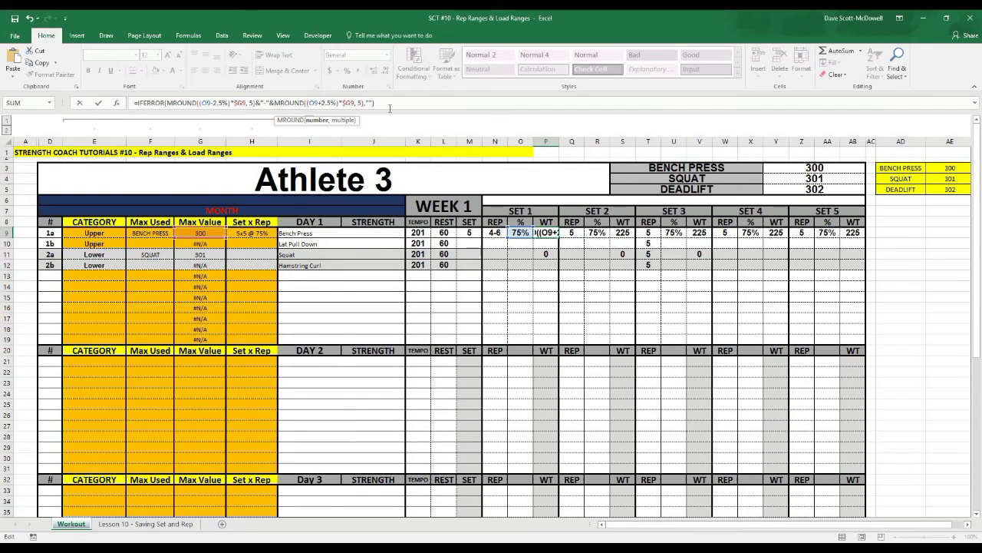
click(382, 98)
key(Return)
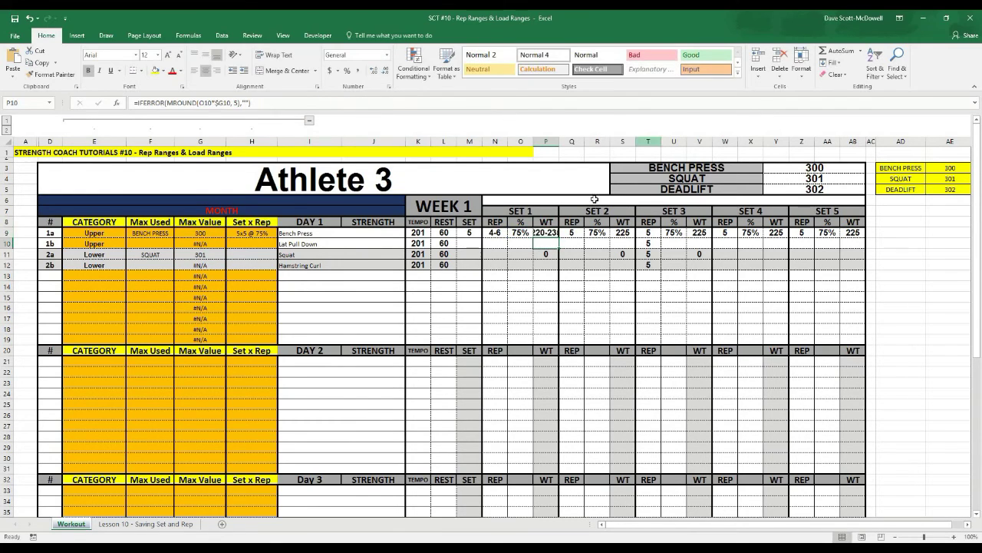
key(Up)
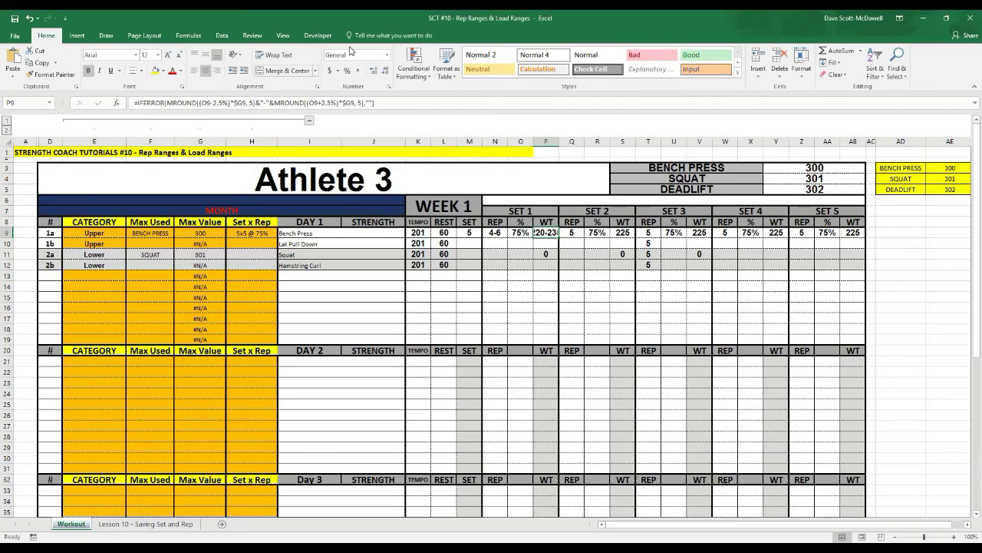
Decrease P9's font size twice so the full 220-235 weight range fits in the cell.
click(181, 56)
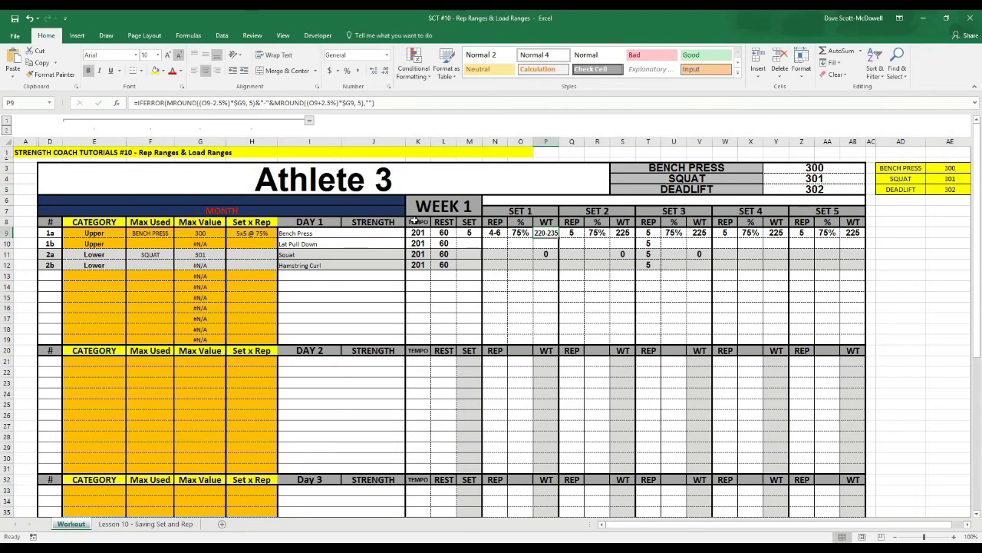
click(645, 254)
click(596, 294)
click(545, 232)
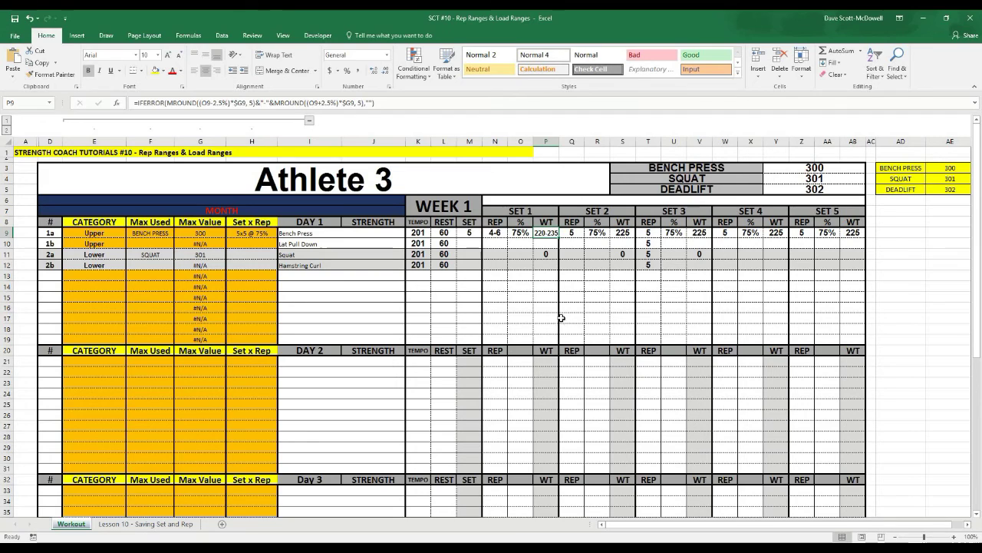
click(177, 55)
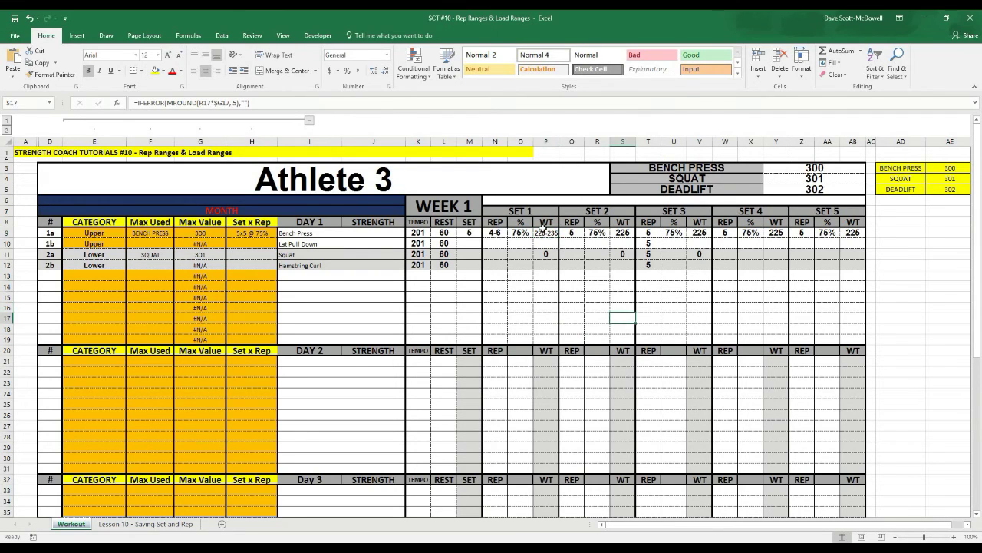
click(636, 285)
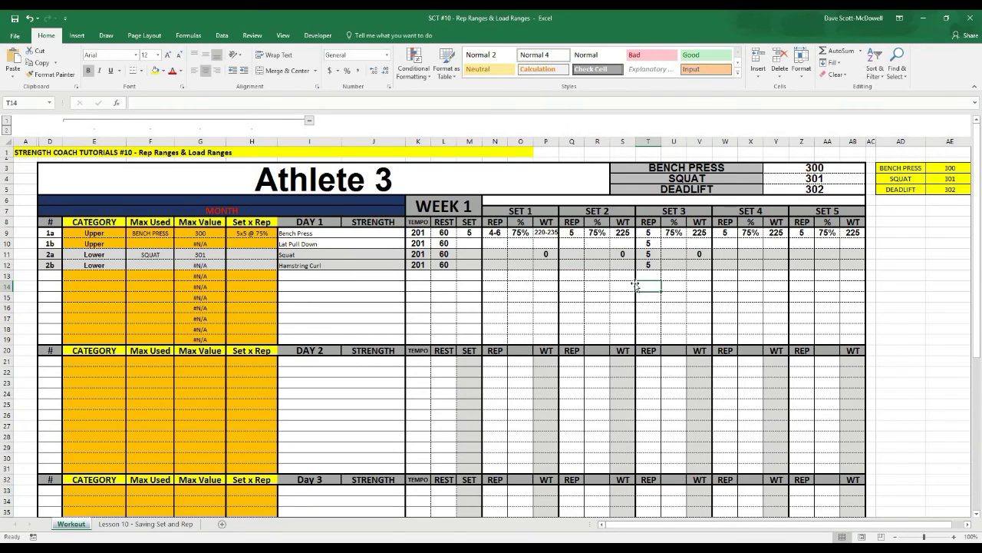